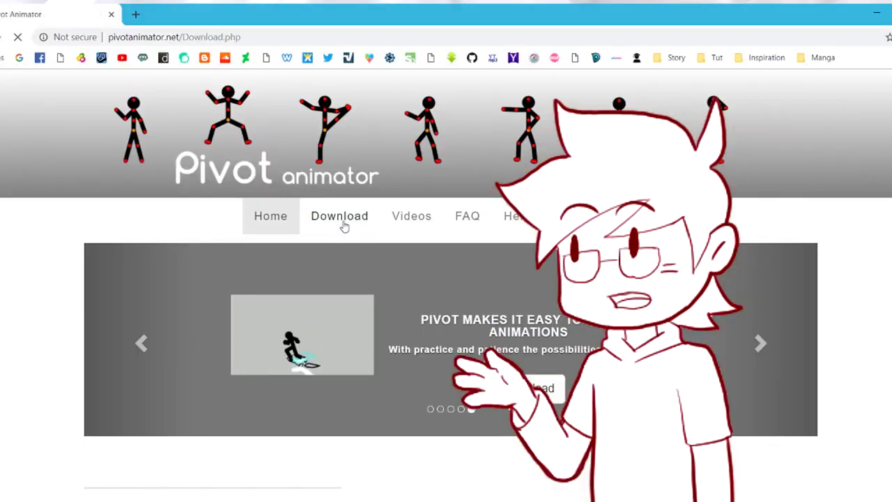
- Scroll down the pivotanimator.net page toward the Pivot Animator download
scroll(397, 376, "down", 3)
scroll(397, 373, "down", 1)
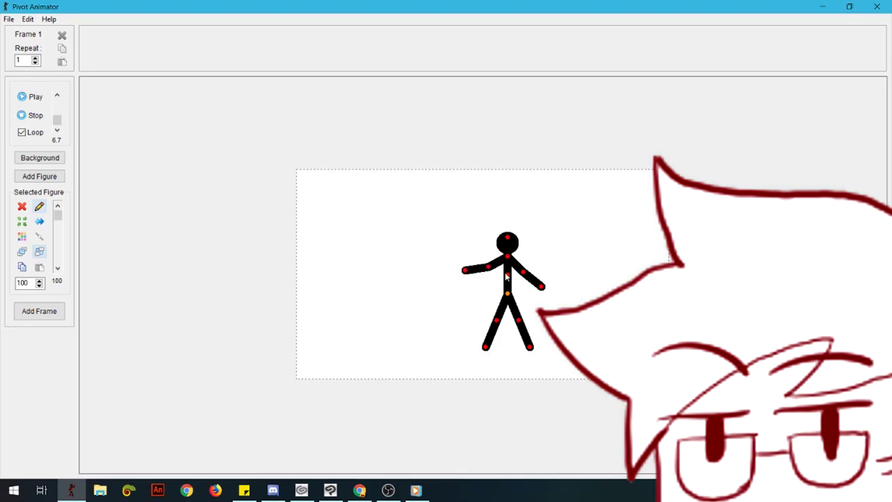
- Drag the figure's upper-body joint to bend its torso into a new pose
left_click_drag(506, 275, 504, 259)
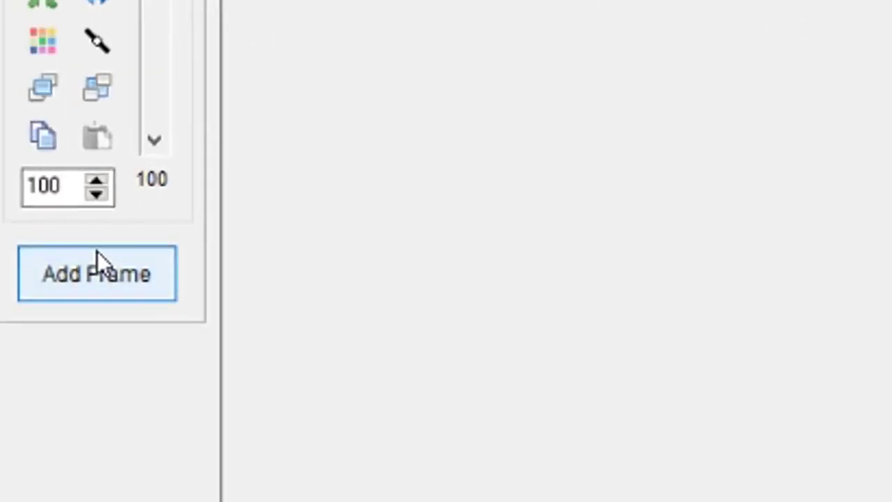
- Add Frames 2 and 3, then move the right-hand figure well to the left in Frame 3
left_click(97, 255)
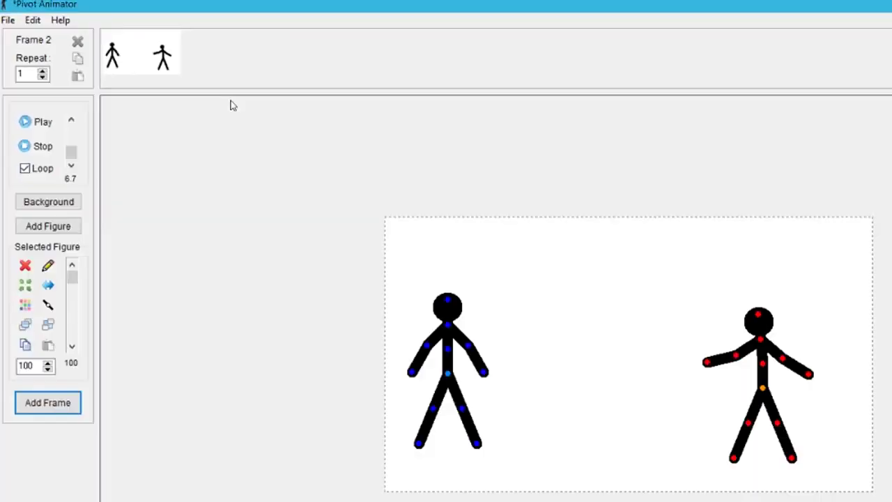
left_click(77, 398)
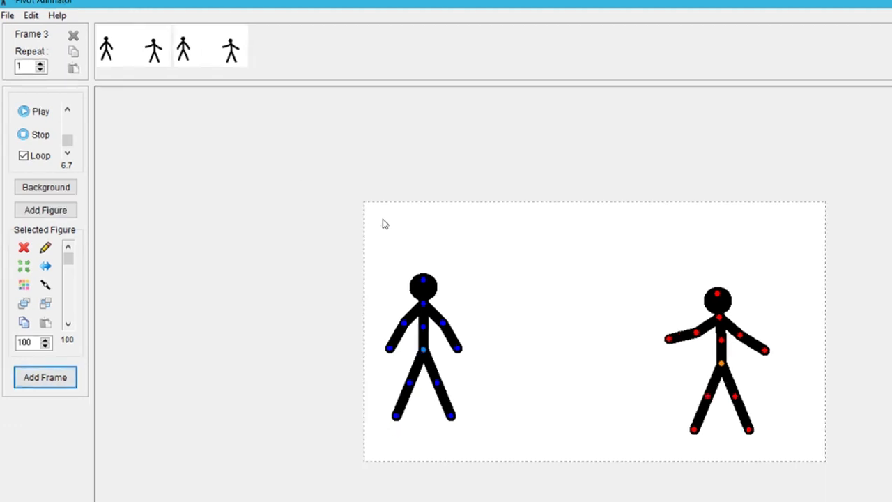
left_click_drag(722, 365, 640, 364)
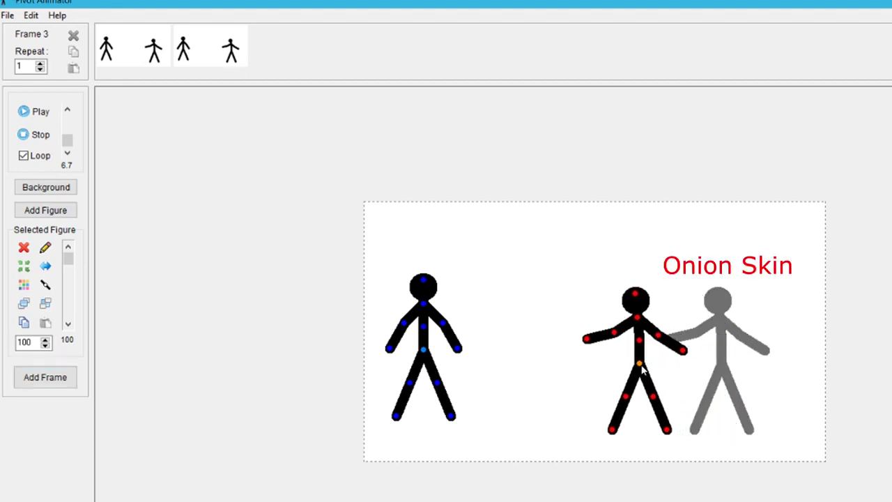
left_click_drag(642, 369, 597, 373)
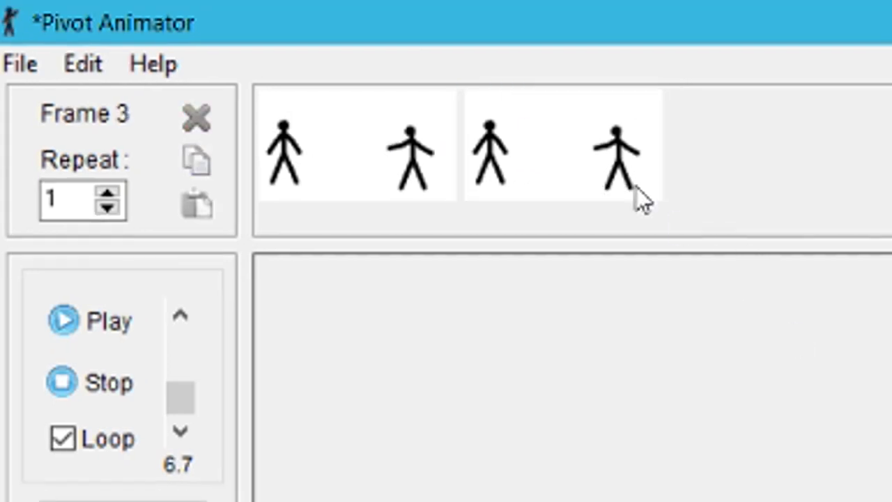
- Copy Frame 1 and paste the copy at the end of the timeline
right_click(581, 150)
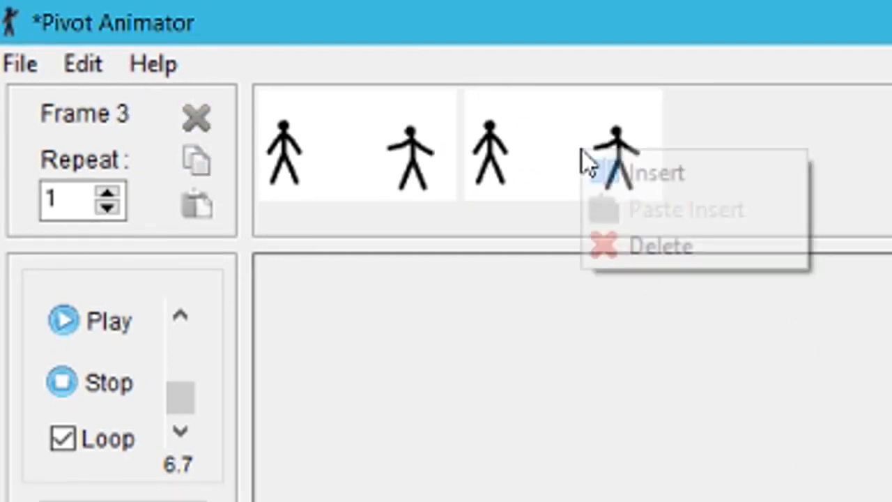
left_click(315, 166)
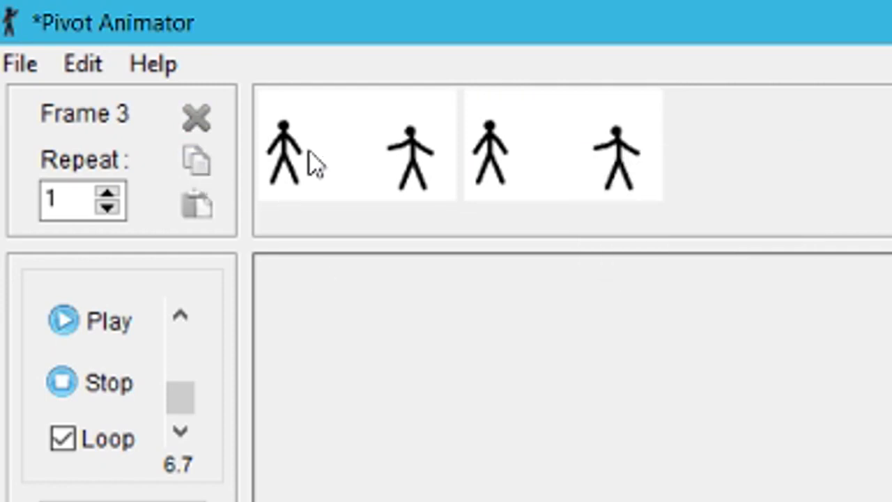
left_click(315, 166)
left_click(196, 160)
left_click(196, 205)
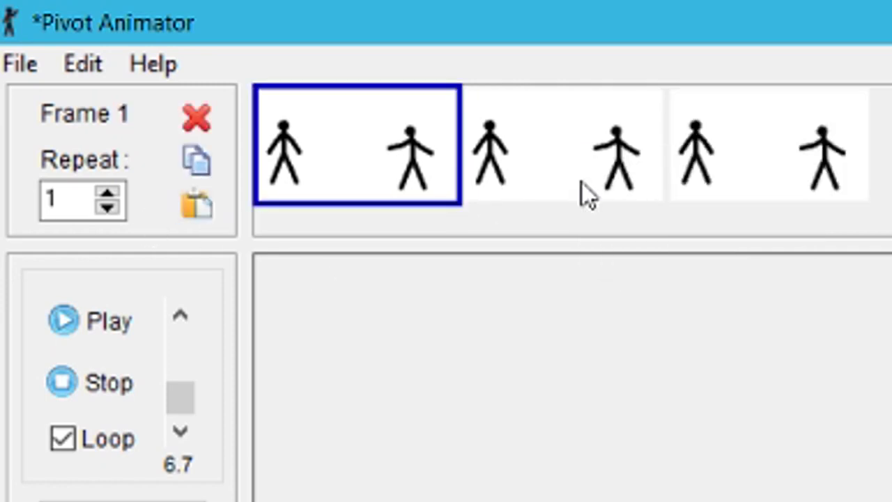
- Delete Frame 2 from the timeline, then reselect Frame 1
left_click(700, 183)
left_click(584, 168)
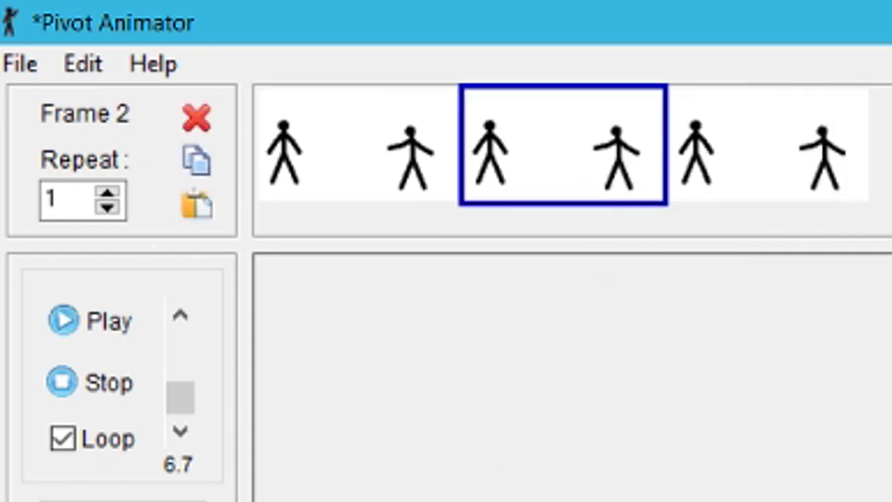
right_click(585, 165)
left_click(652, 250)
left_click(439, 181)
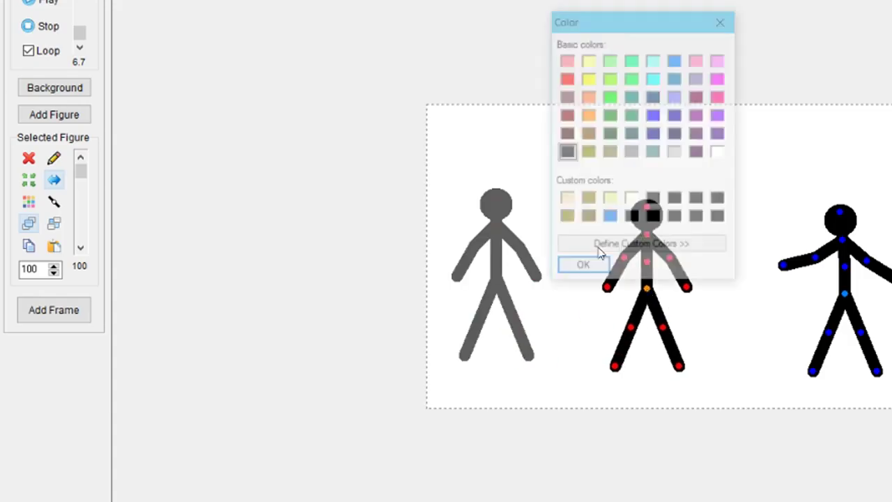
- Make the middle figure yellow and drag the black figure to overlap it
left_click(583, 269)
left_click_drag(844, 293, 721, 307)
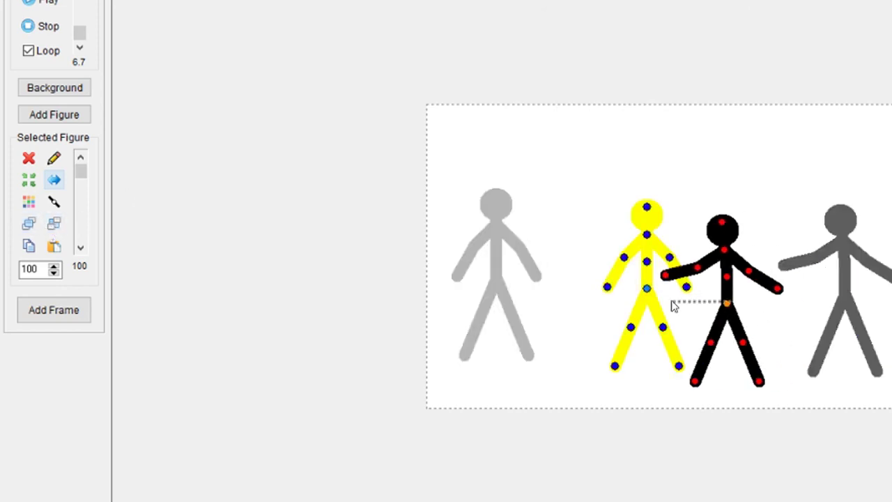
left_click_drag(673, 307, 675, 301)
- Swap the overlapping figures' layer order back and forth, ending with black in front
left_click(28, 224)
left_click(54, 224)
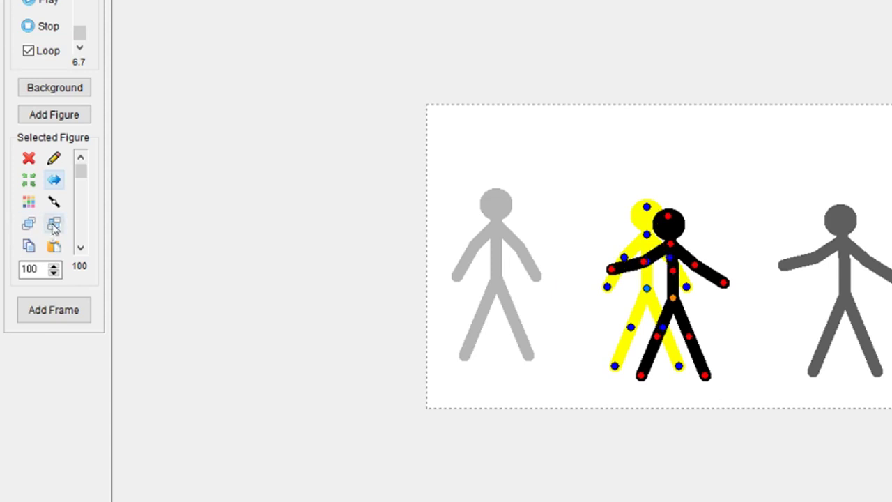
left_click(30, 223)
left_click(55, 223)
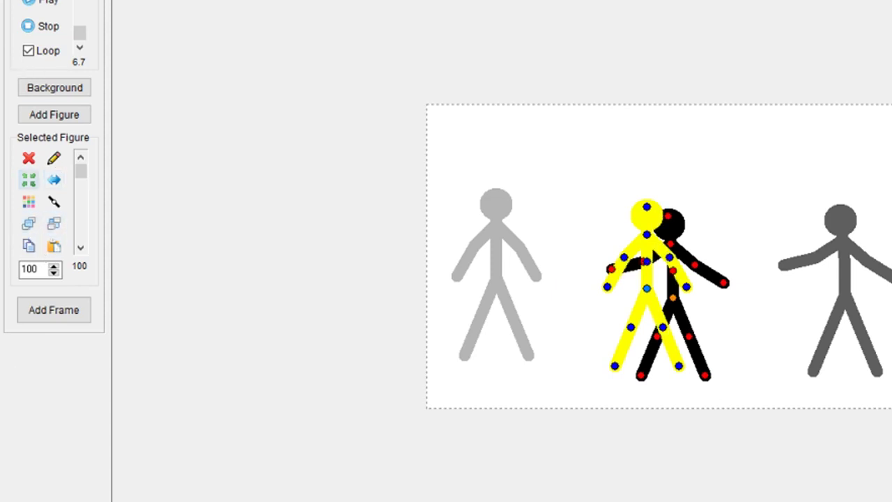
left_click(54, 223)
left_click(29, 223)
left_click(54, 224)
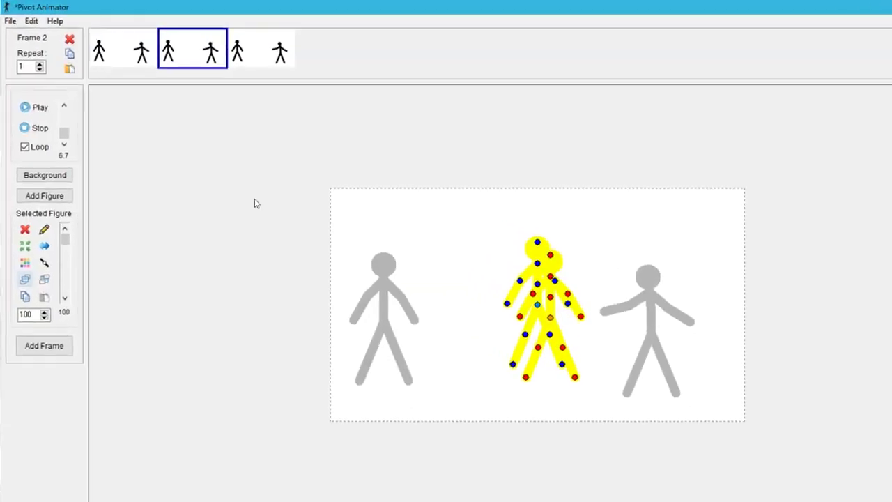
left_click(11, 21)
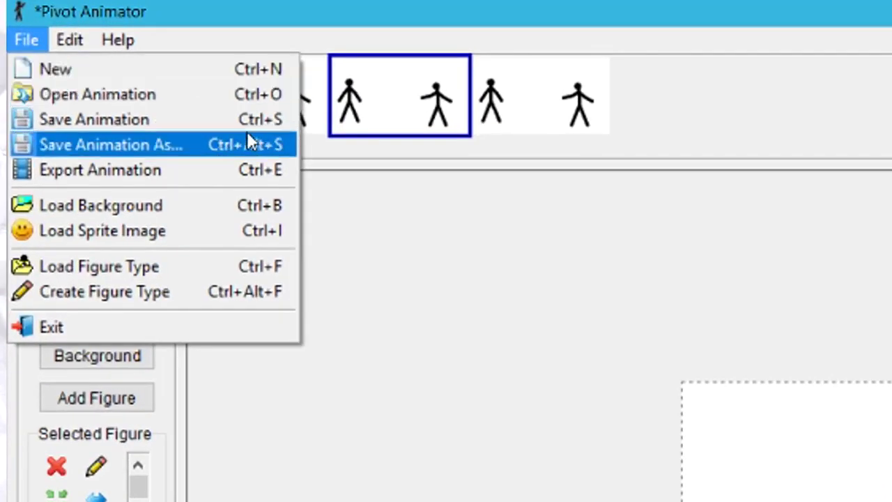
- Load a custom figure type, previewing 3DManuvering .stk files from ArmLimb2 to ShirtB1
left_click(198, 269)
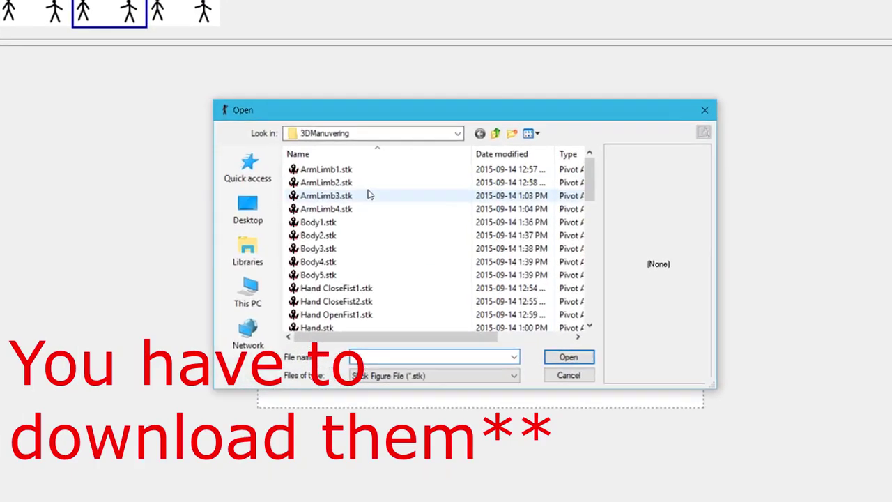
left_click(368, 186)
left_click(375, 198)
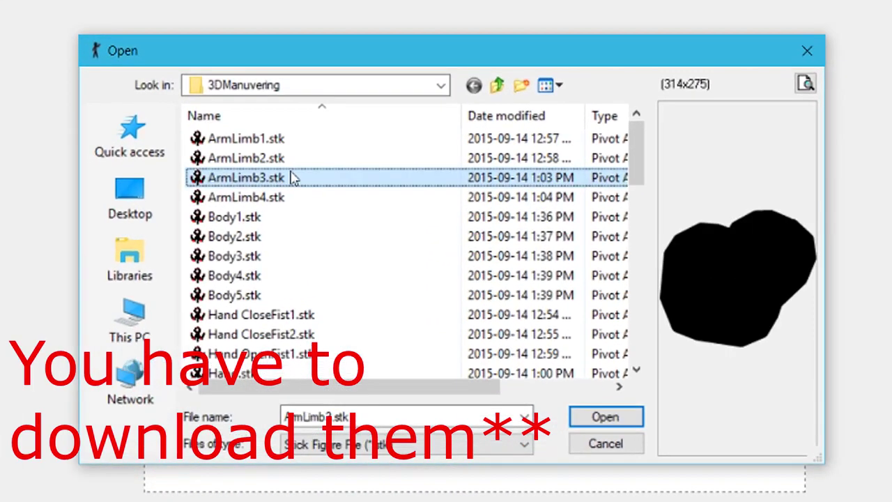
key("Down")
key("Down")
key("Down")
key("Down")
key("Down")
key("Down")
key("Down")
key("Down")
key("Down")
key("Down")
key("Down")
key("Down")
key("Down")
key("Down")
key("Down")
key("Down")
key("Down")
key("Down")
key("Down")
key("Down")
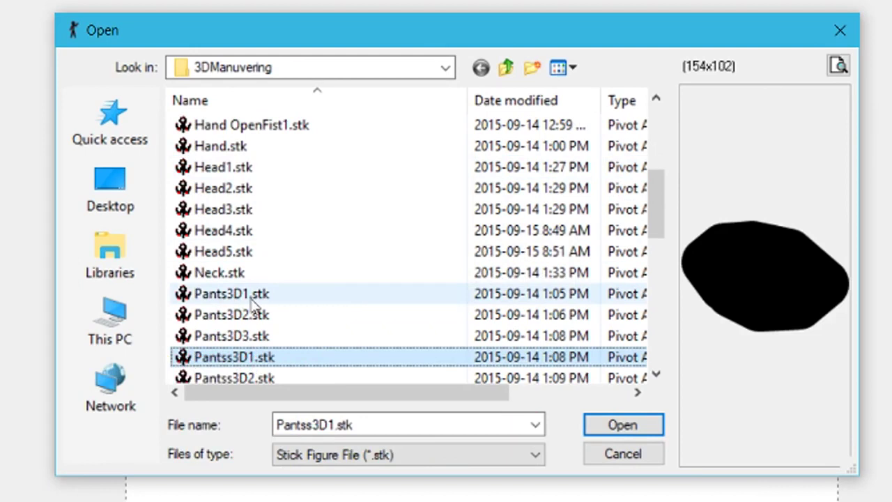
key("Down")
key("Down")
key("Down")
key("Down")
key("Up")
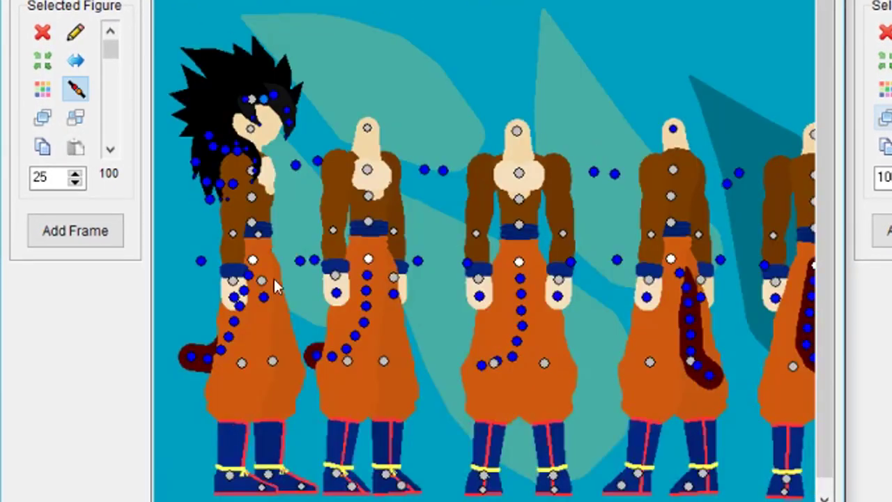
- Copy the spiky-haired figure into the other animation and centre it on the canvas
left_click(255, 265)
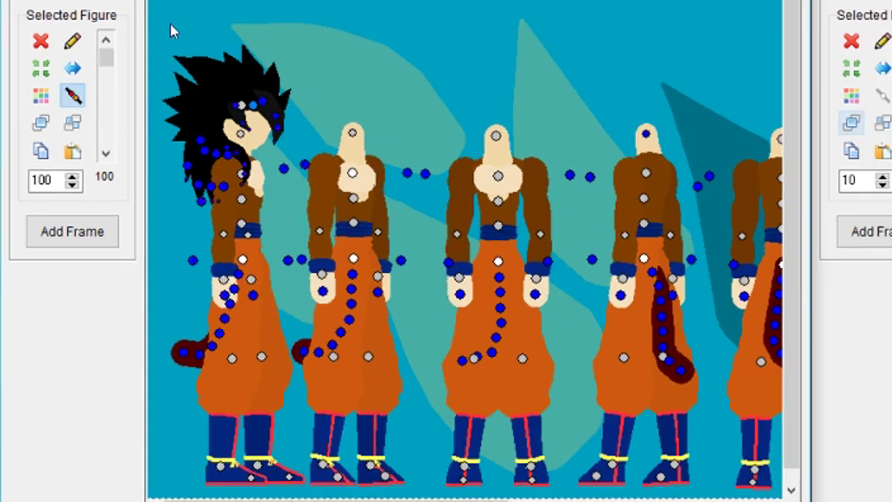
left_click_drag(177, 13, 294, 388)
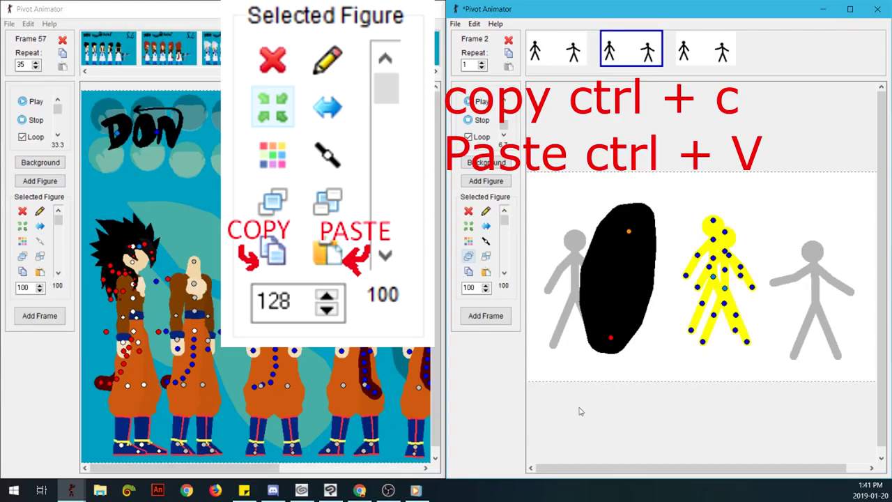
key("ctrl+v")
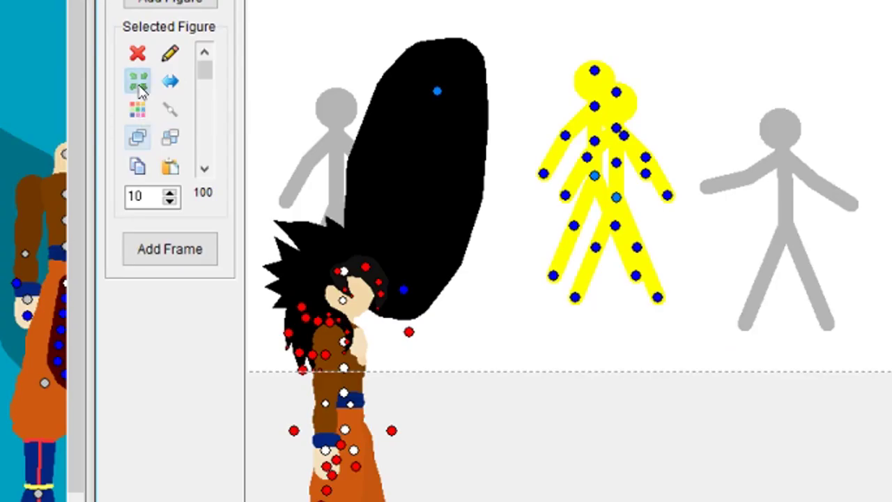
left_click(468, 228)
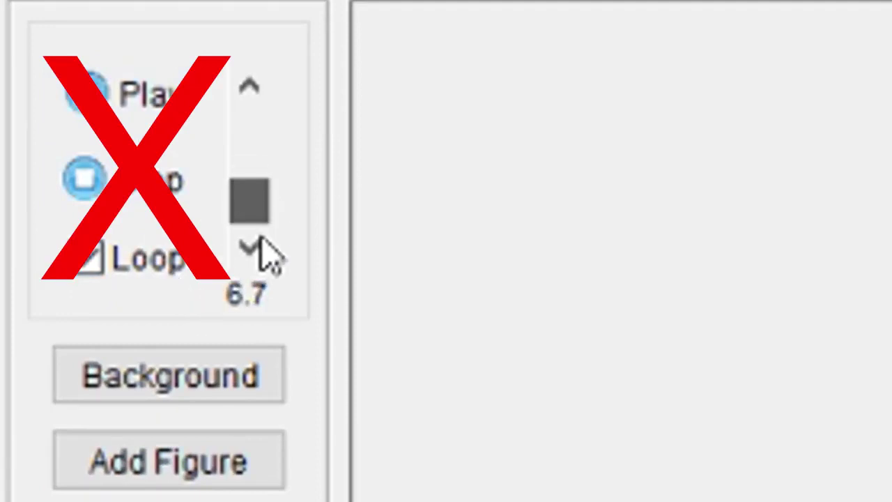
- Raise the playback speed to 17.9 frames per second
left_click_drag(234, 181, 255, 130)
left_click(251, 101)
left_click(251, 101)
left_click(251, 101)
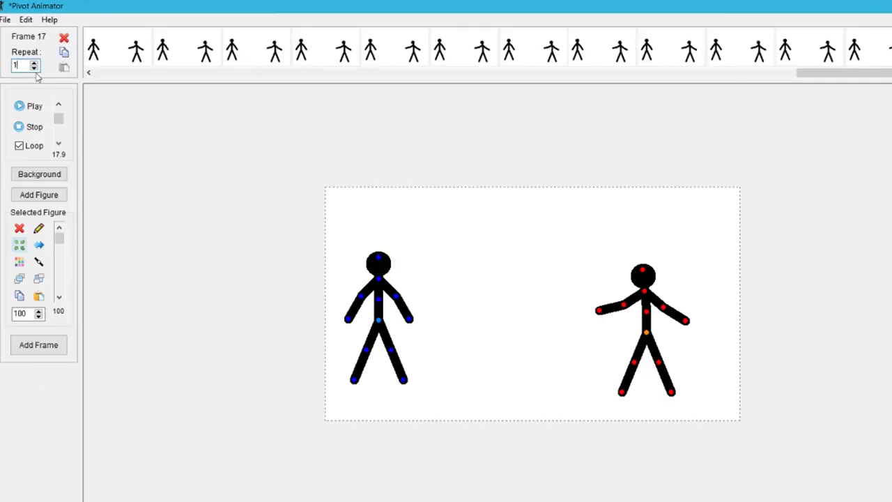
- Set the frame's Repeat to 18, then inspect the last frames through Frame 17
type("1")
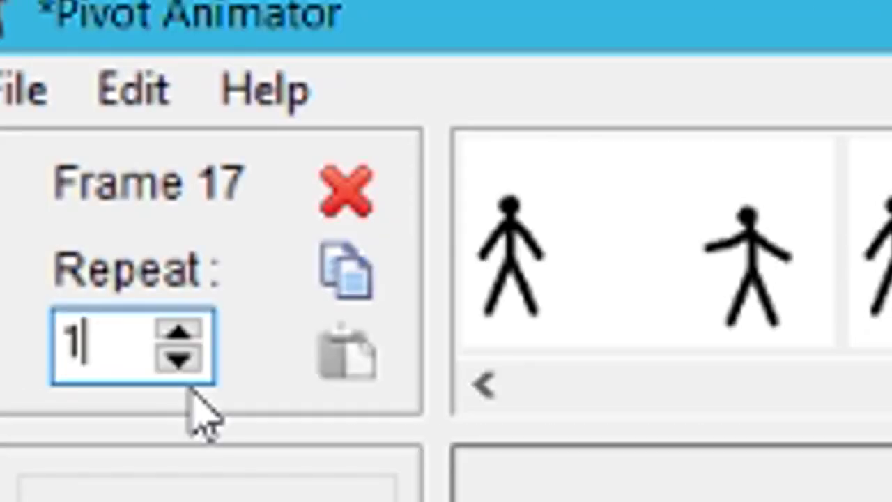
type("8")
left_click(850, 47)
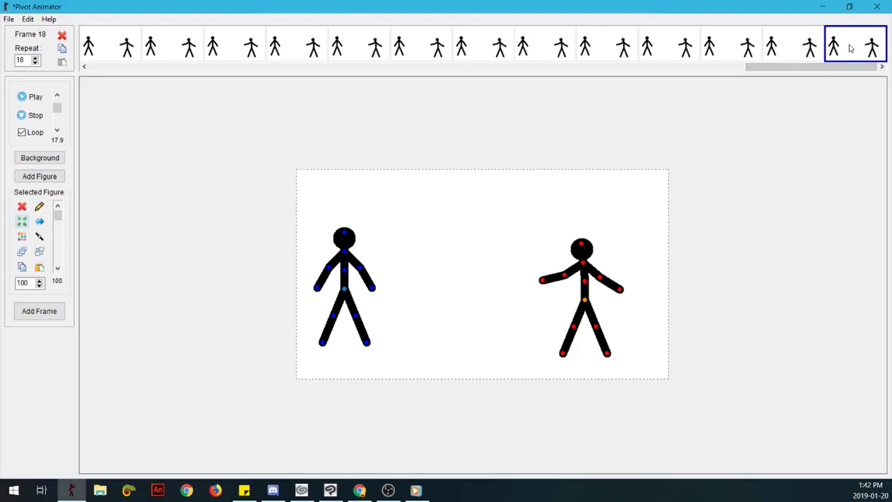
right_click(838, 48)
left_click(836, 54)
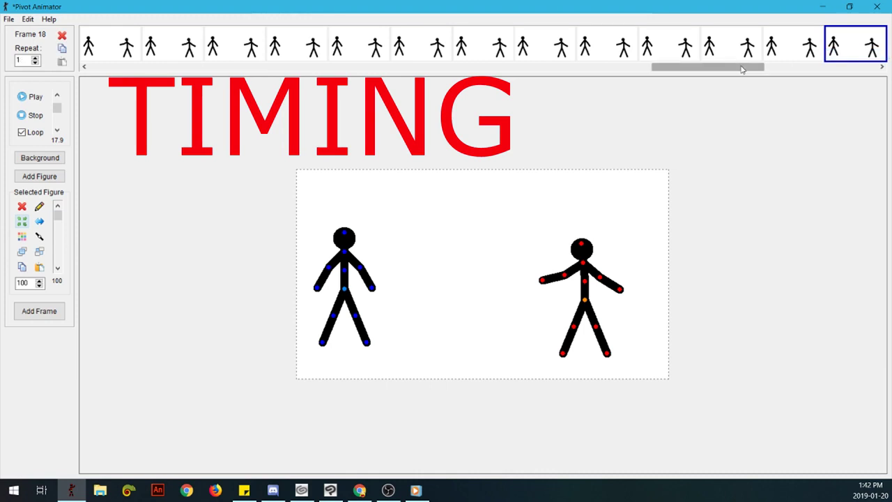
left_click_drag(742, 69, 889, 73)
left_click(754, 49)
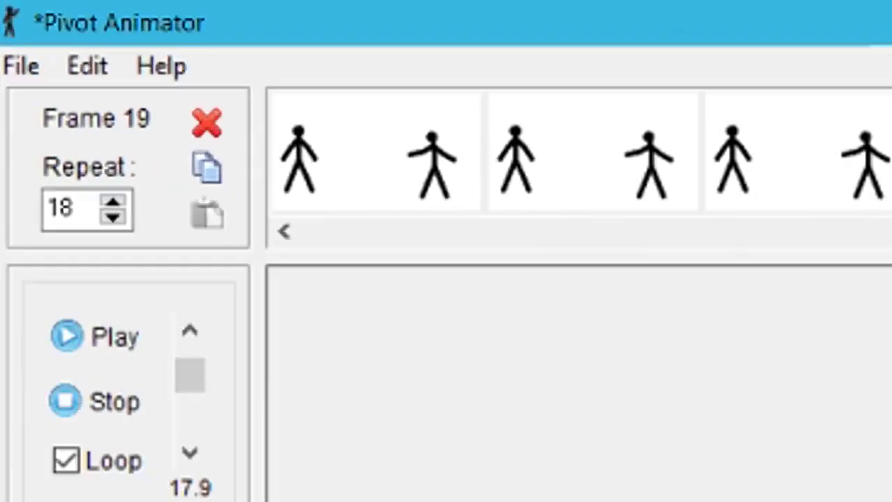
left_click(24, 77)
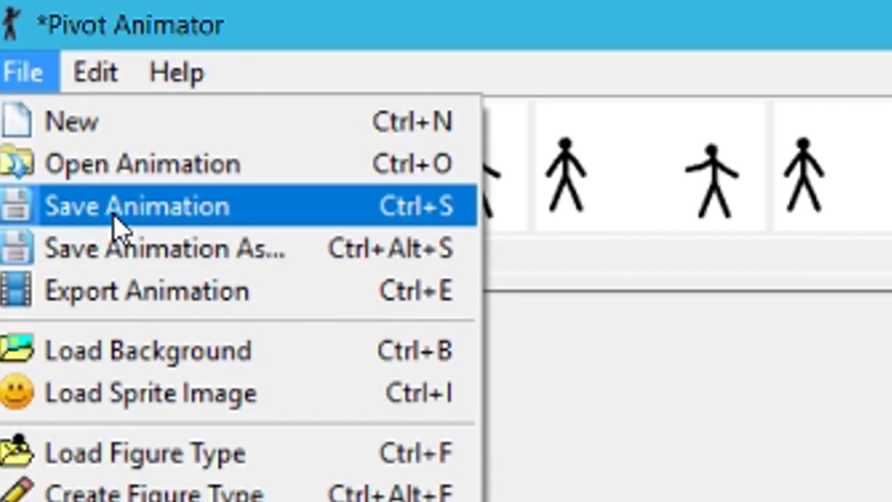
left_click(113, 222)
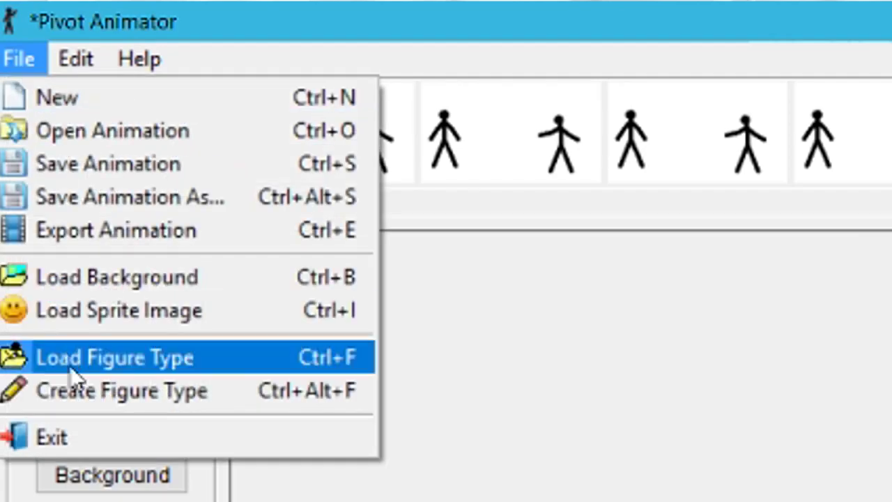
left_click(86, 243)
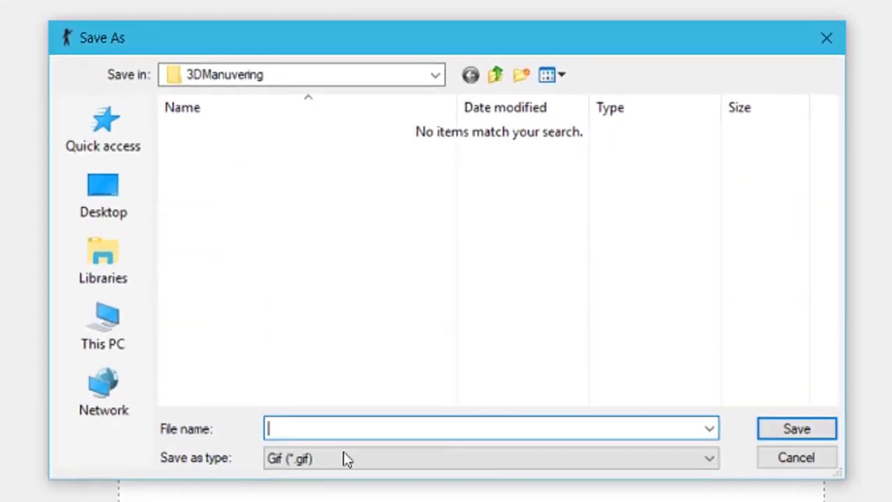
left_click(346, 458)
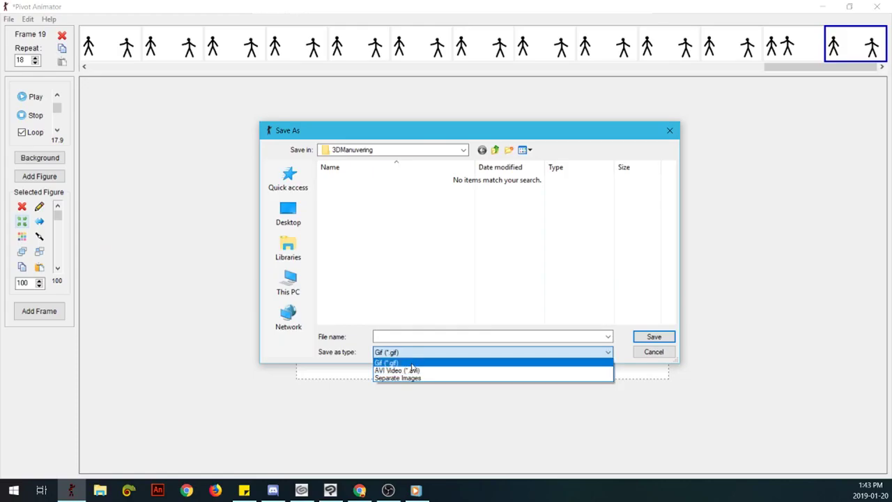
left_click(320, 266)
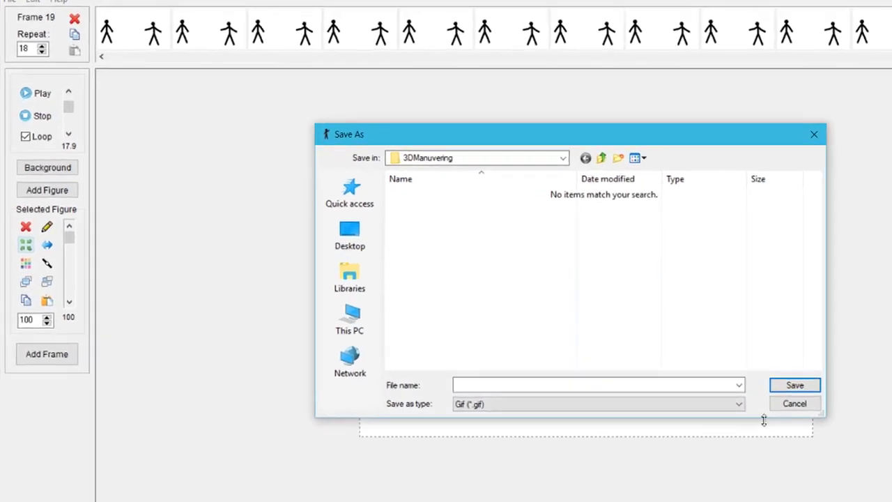
left_click(794, 403)
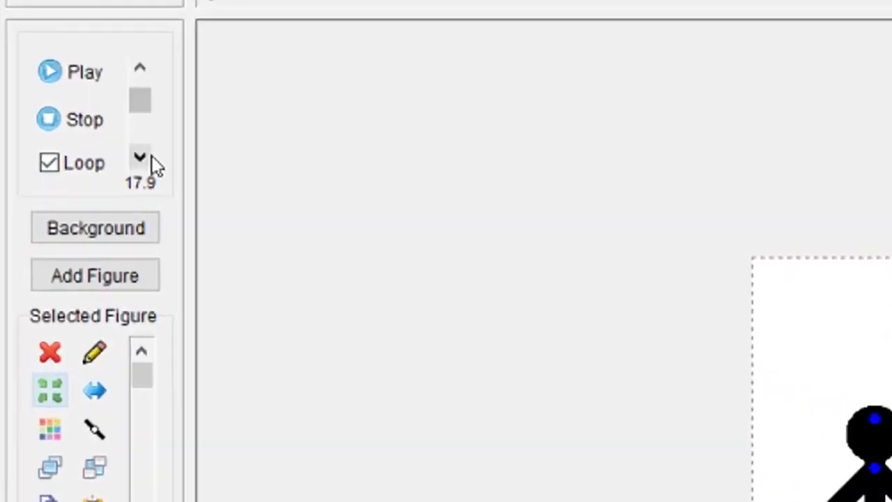
left_click(14, 0)
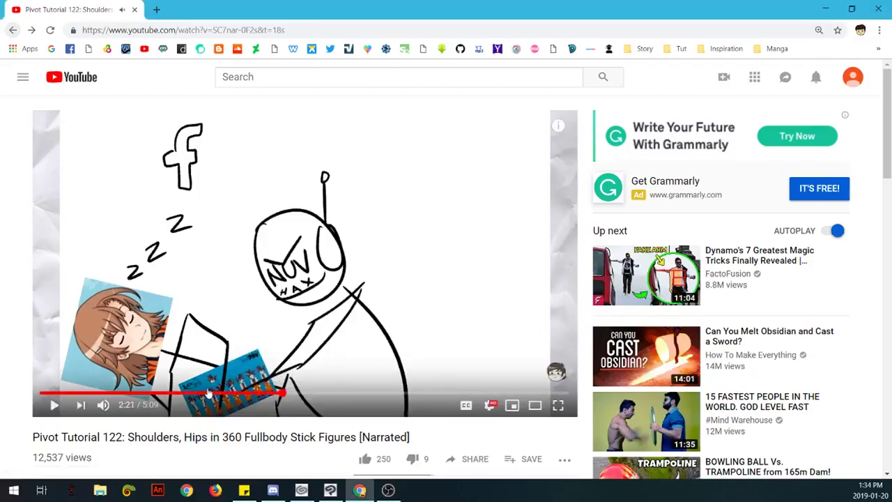
- Replay the video and open its subtitle options from the player settings
left_click(206, 392)
left_click(490, 405)
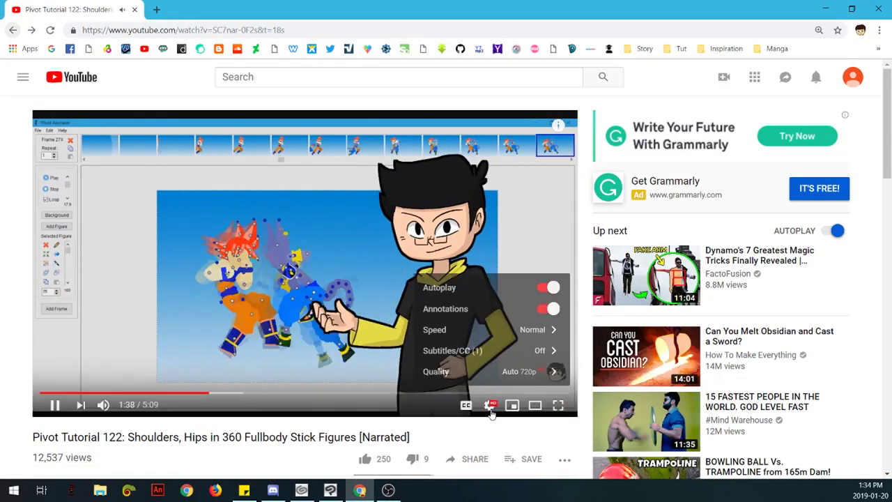
left_click(477, 350)
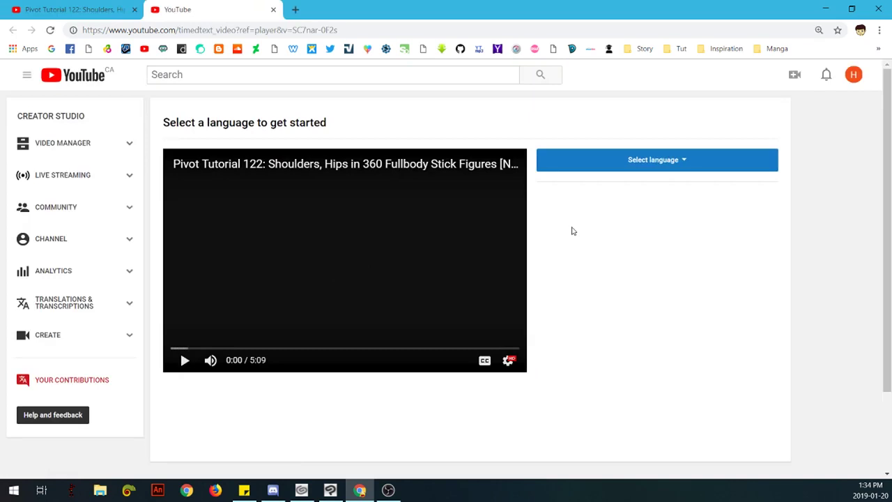
- Search the subtitle language list for 'sp' and choose Spanish
left_click(643, 167)
left_click(612, 244)
type("s")
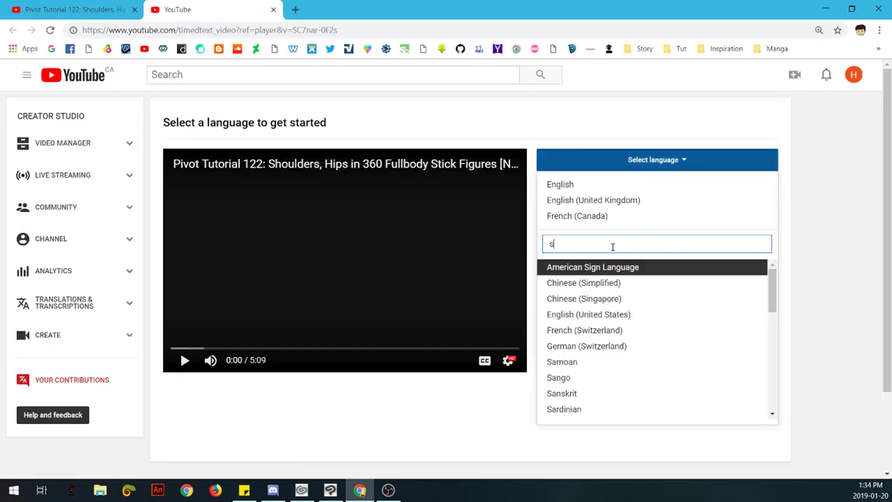
type("pa")
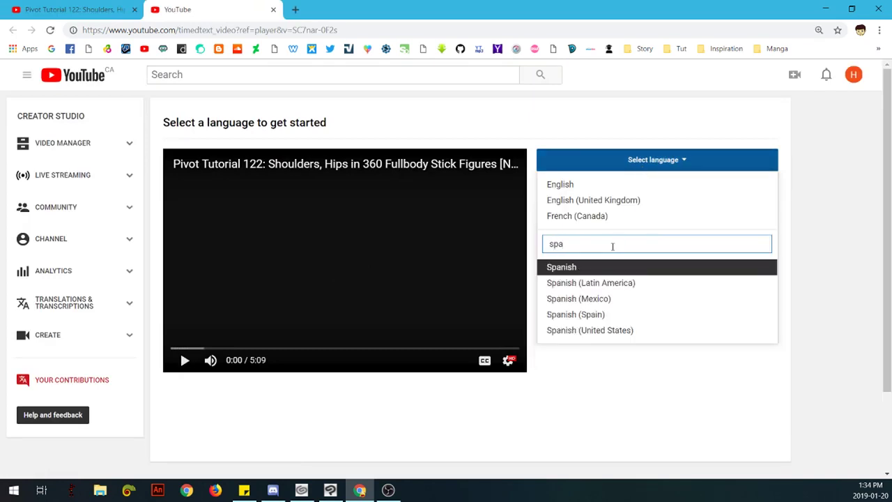
left_click(593, 269)
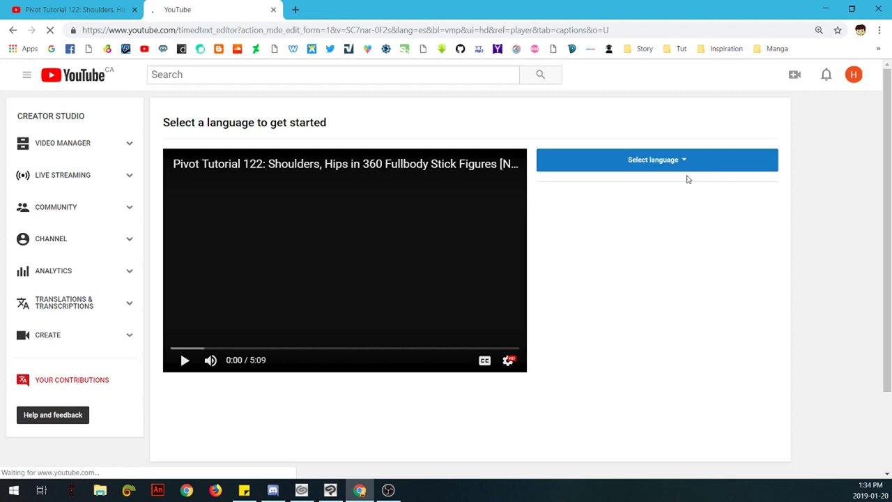